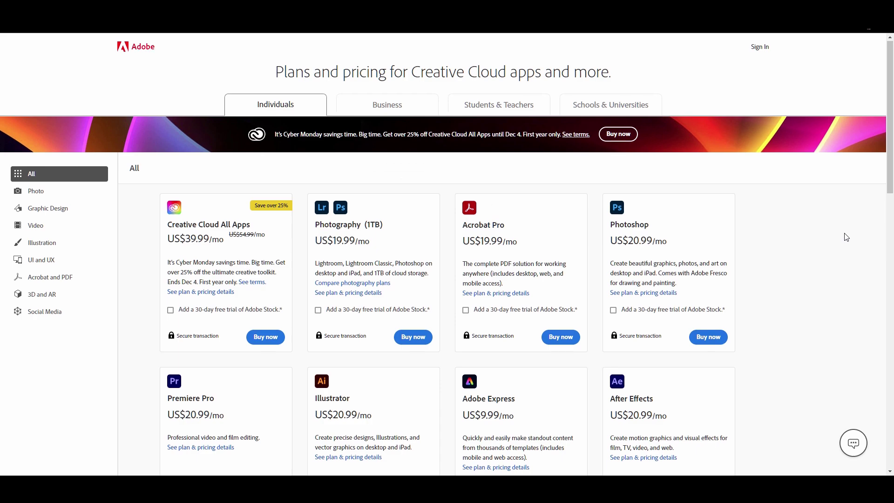
Scroll down the Individuals plans, including Photoshop at US$20.99/mo, then back to the top
scroll(846, 237, down, 3)
scroll(846, 237, down, 5)
scroll(846, 237, down, 5)
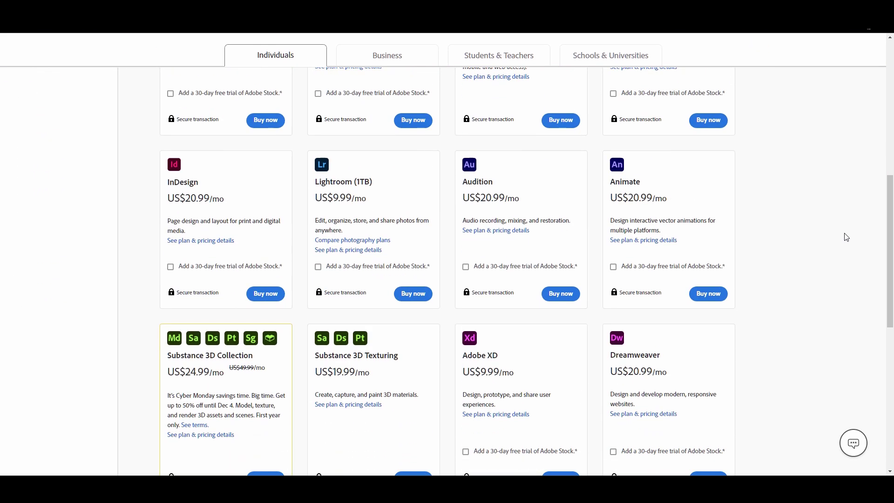
scroll(845, 237, up, 10)
scroll(846, 238, up, 3)
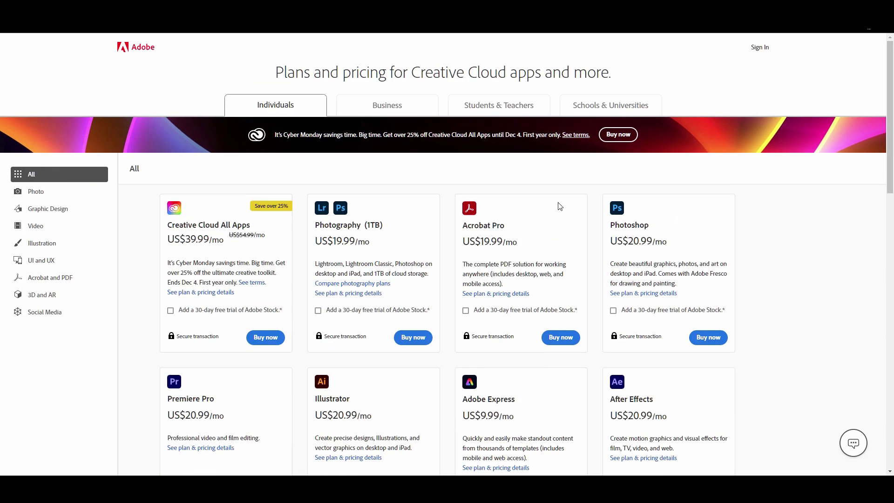
Compare pricing across the Business, Individuals, Students & Teachers and Schools & Universities tabs
click(381, 110)
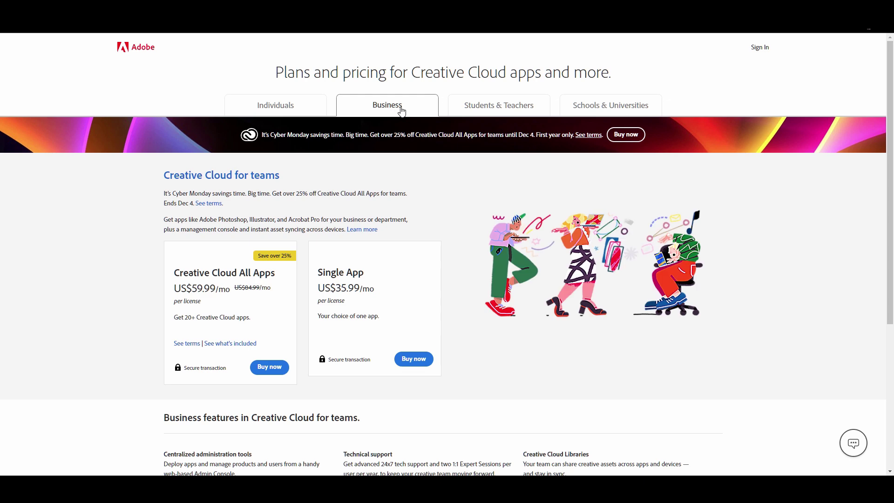
click(320, 111)
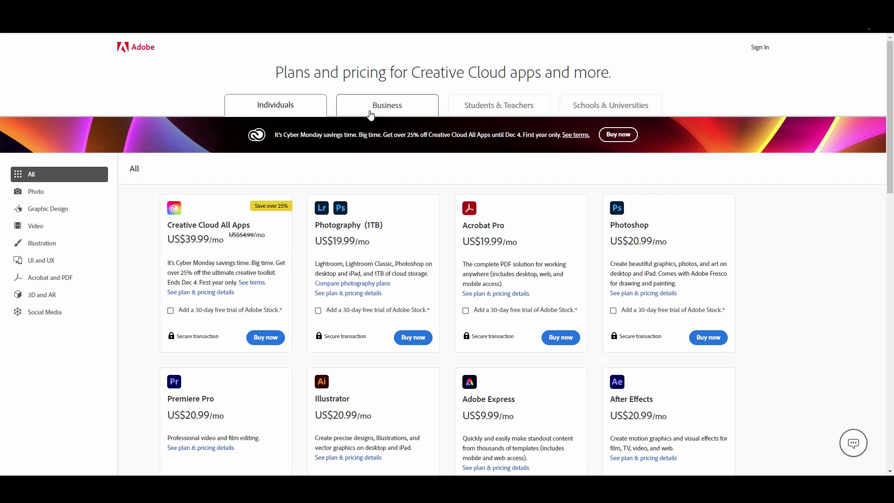
click(403, 111)
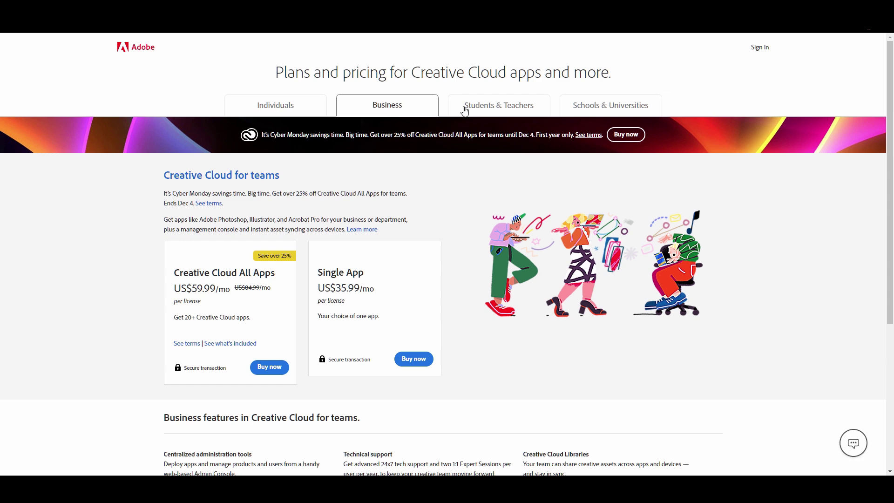
click(508, 111)
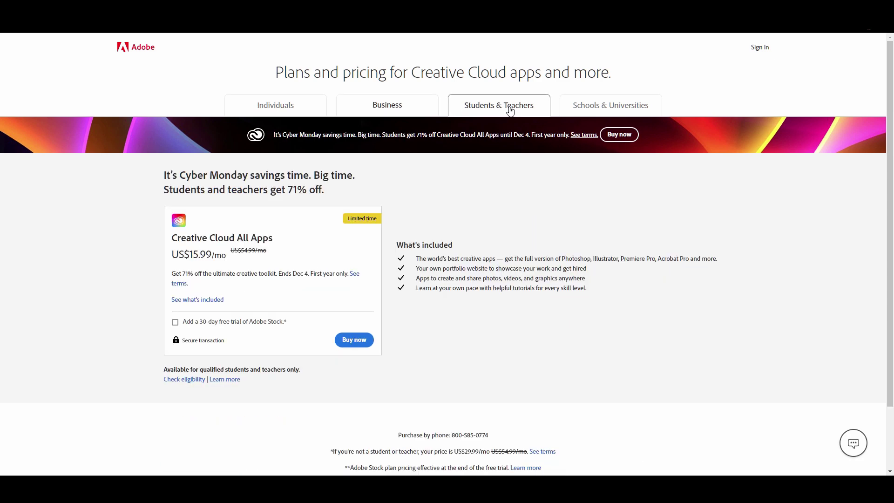
click(597, 110)
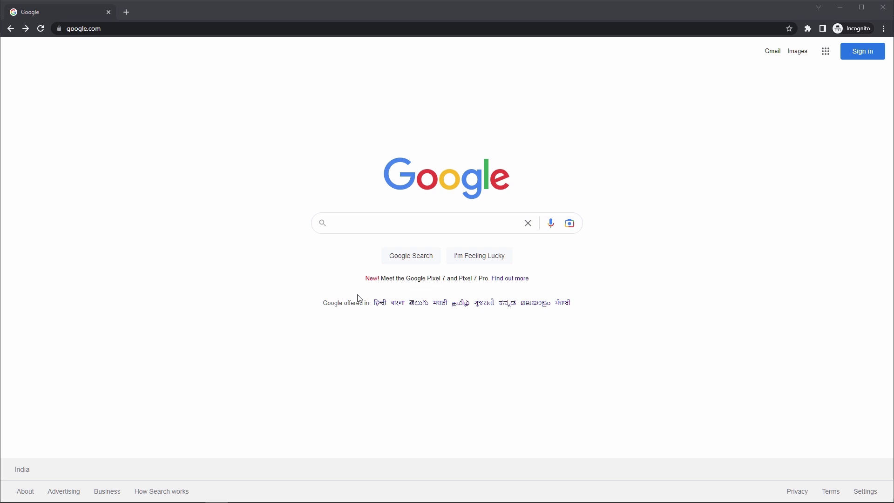
Search Google for 'adobe creative cloud' via the autocomplete suggestion
click(349, 225)
text(a)
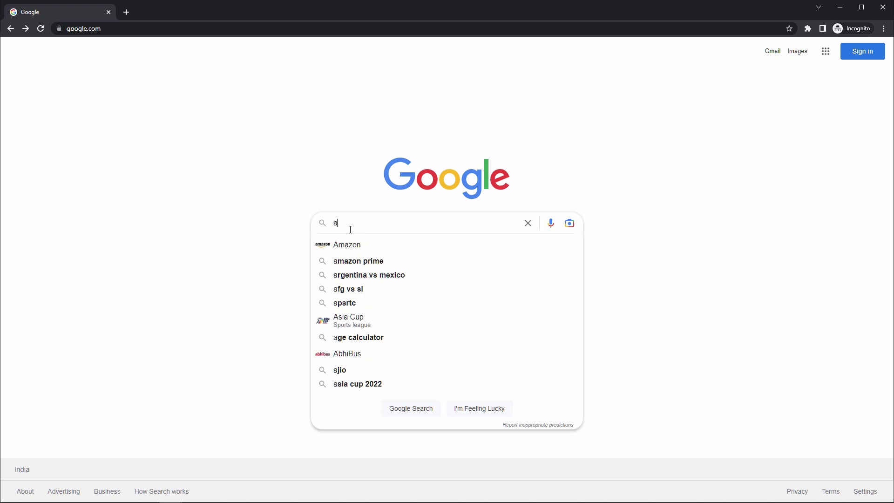
text(dobe creti)
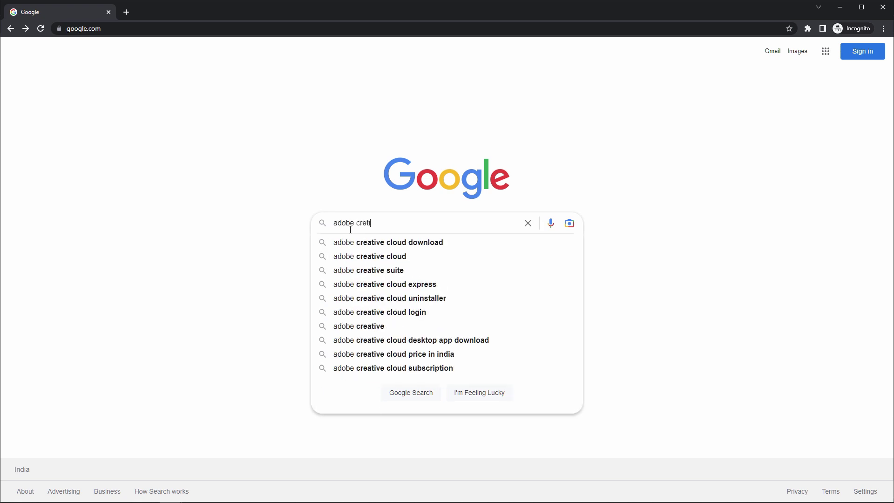
key(Down)
key(Down)
key(Return)
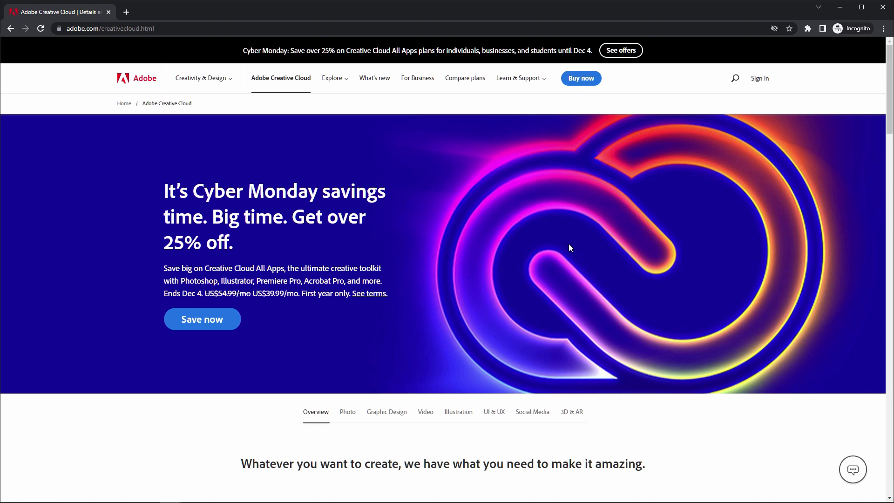
Scroll down the Creative Cloud page toward the download and install links
scroll(527, 205, down, 5)
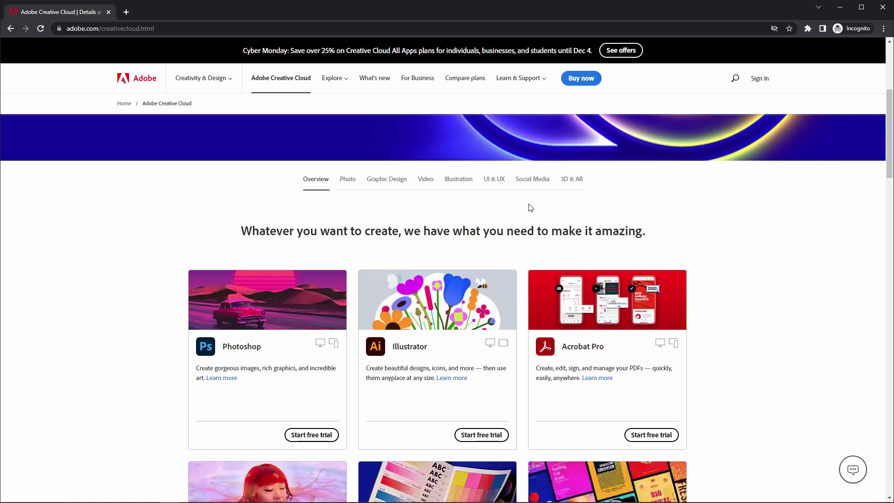
scroll(528, 207, down, 15)
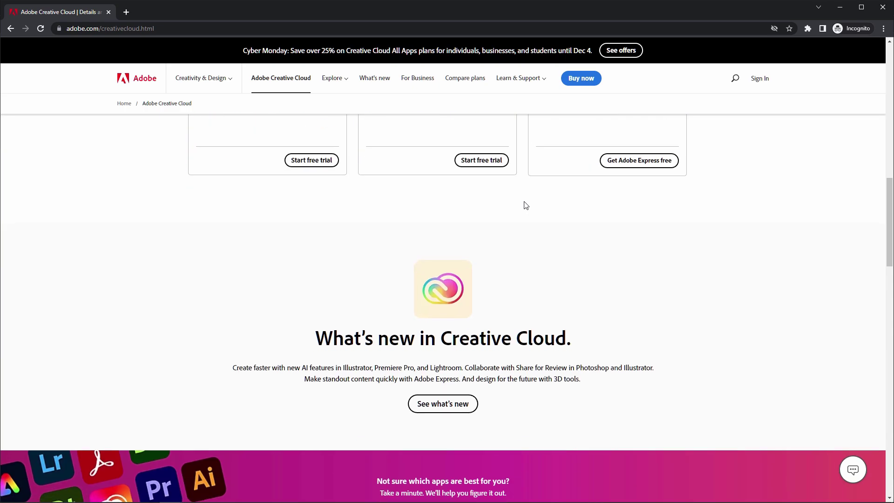
scroll(526, 205, down, 20)
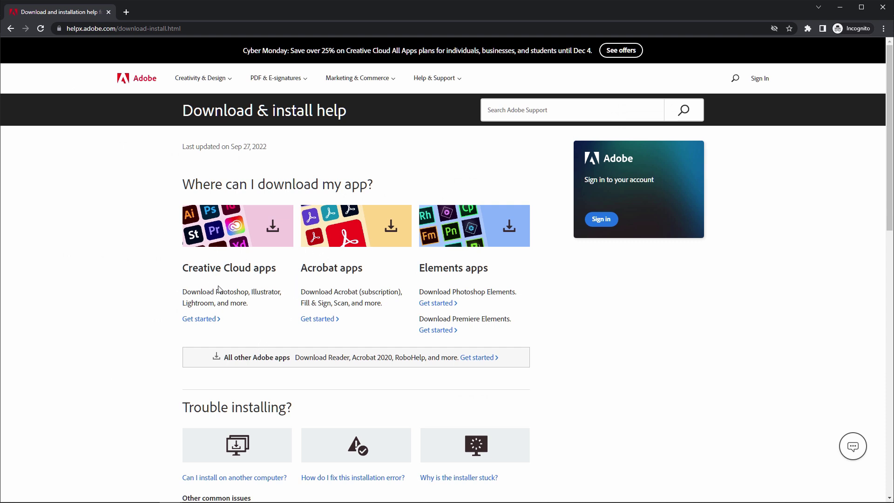
Choose Get started under Creative Cloud apps to reach the Adobe ID sign-in
click(208, 322)
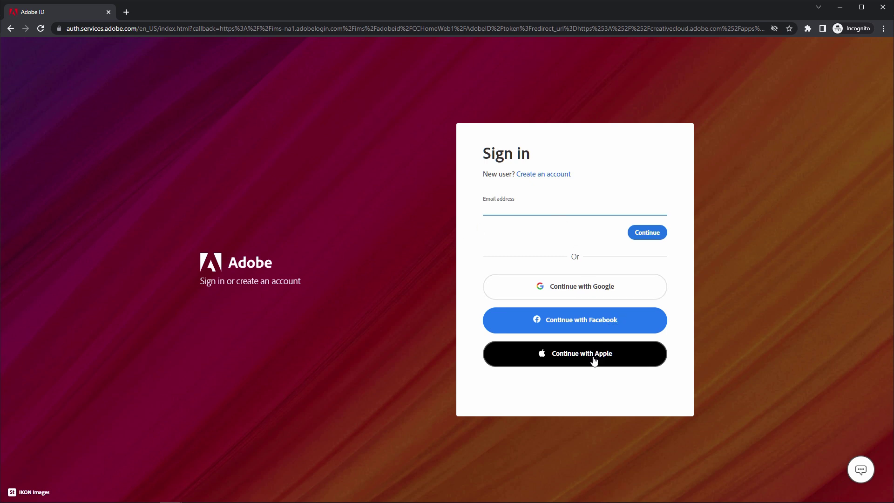
Sign in to Adobe with a Google account
click(579, 292)
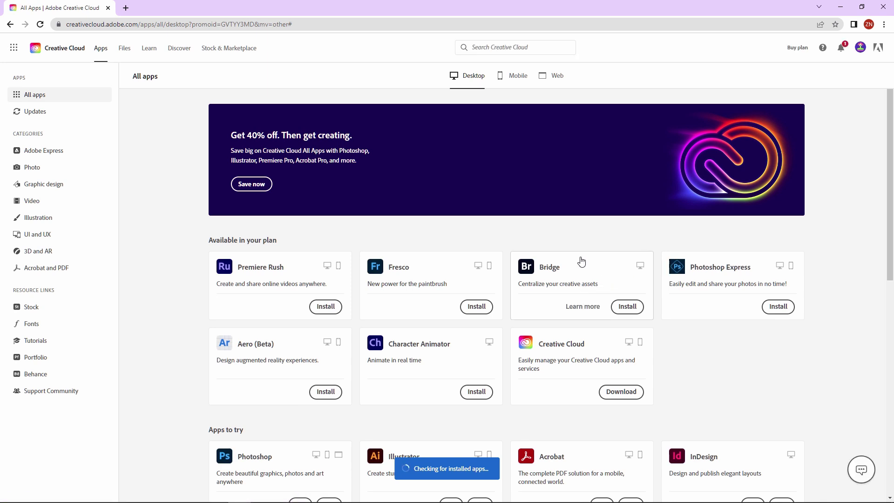
Download the Creative Cloud desktop app from its card on the All apps page
scroll(582, 261, down, 2)
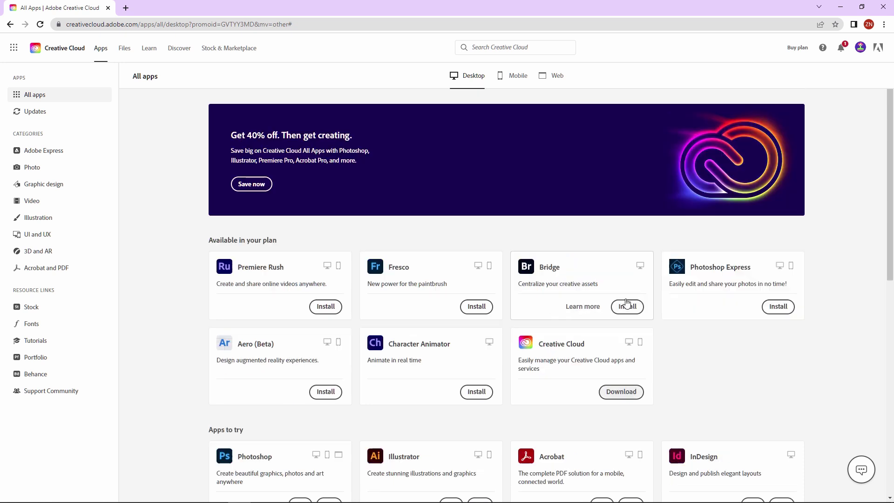
click(622, 300)
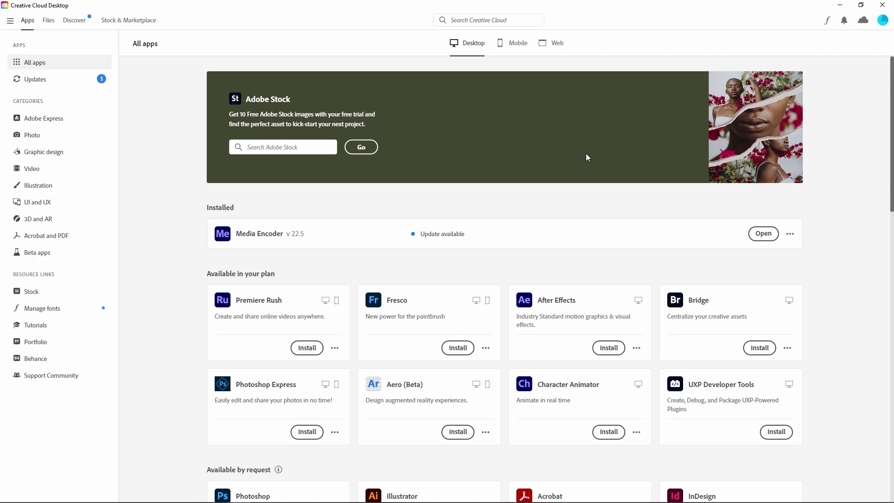
Scroll past Available by request down to the Apps to try list showing Photoshop
scroll(546, 236, down, 5)
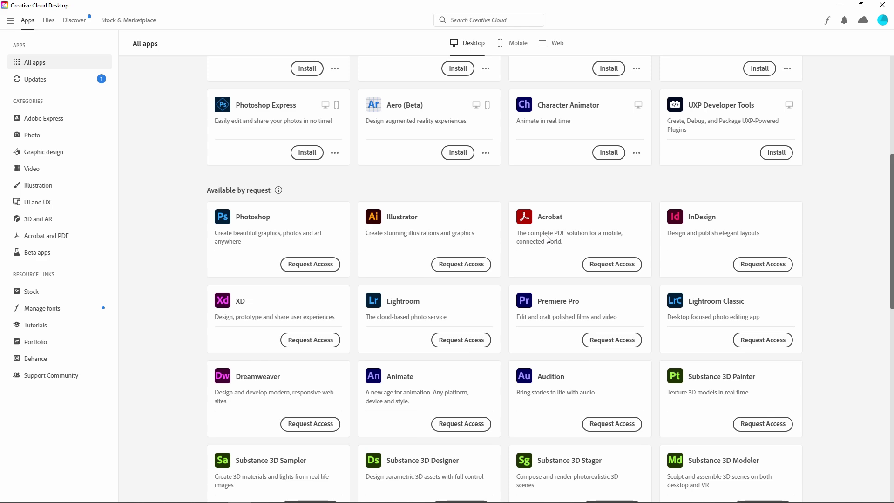
scroll(458, 229, down, 9)
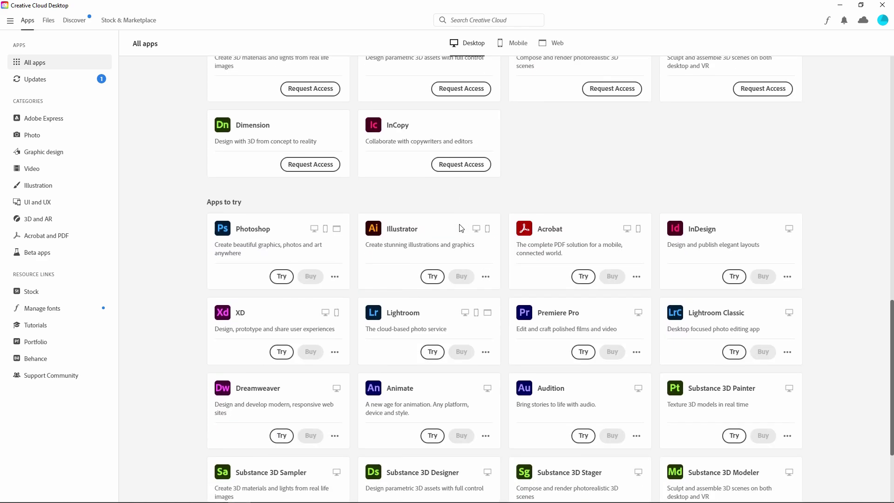
scroll(459, 227, down, 1)
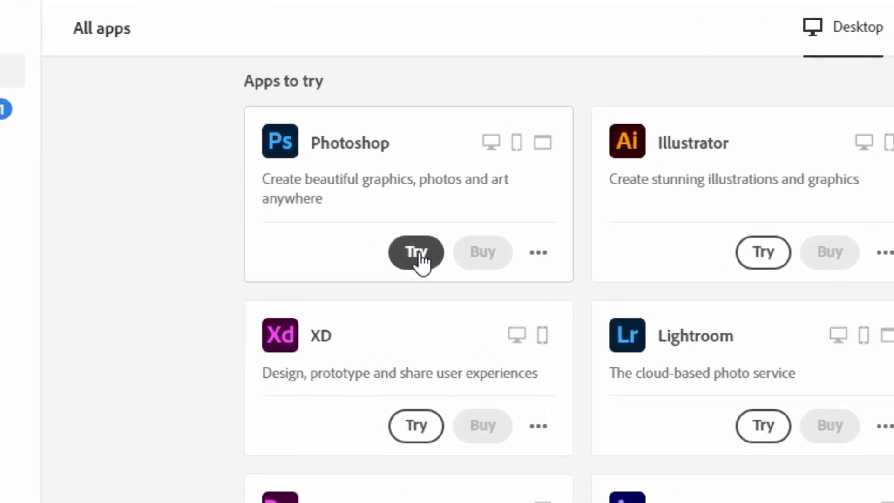
Start the Photoshop free trial installation from its Try button
click(438, 272)
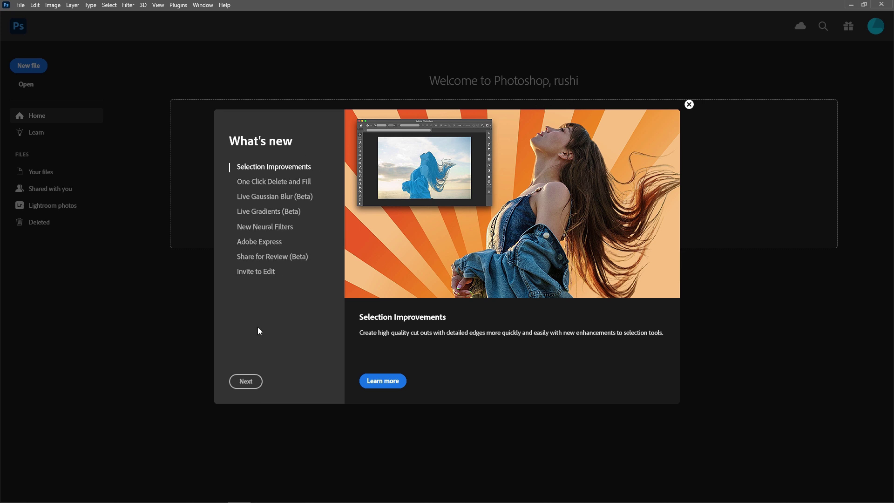
Advance three pages through Photoshop's What's new tour, then close it
click(252, 382)
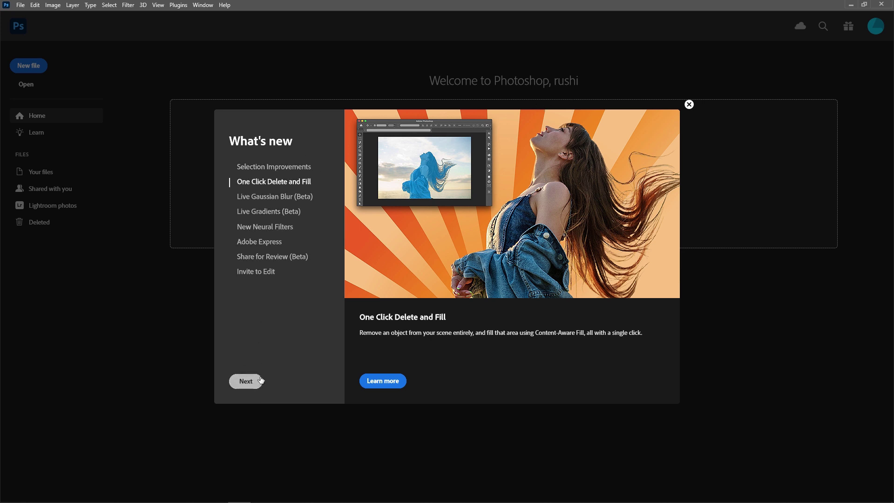
click(255, 386)
click(255, 385)
click(255, 386)
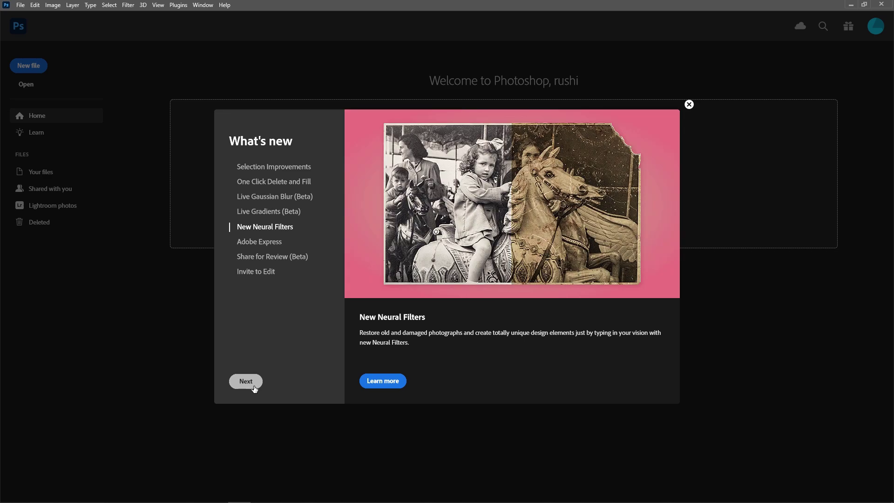
click(688, 104)
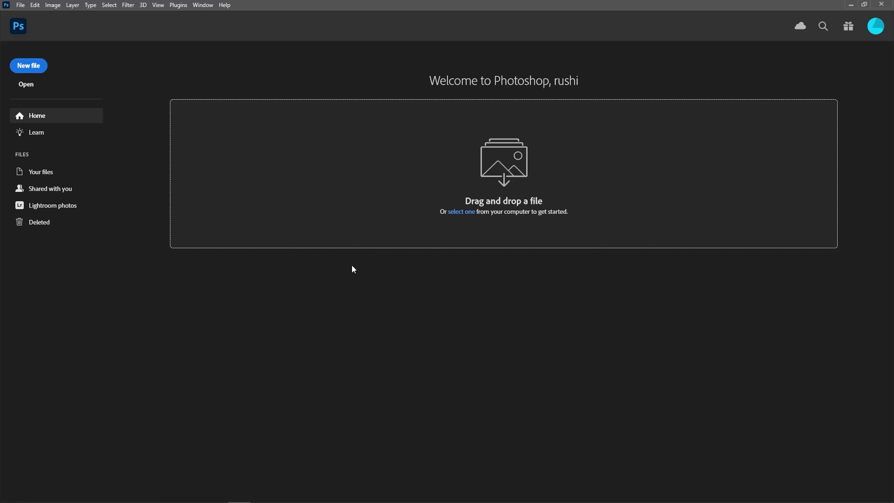